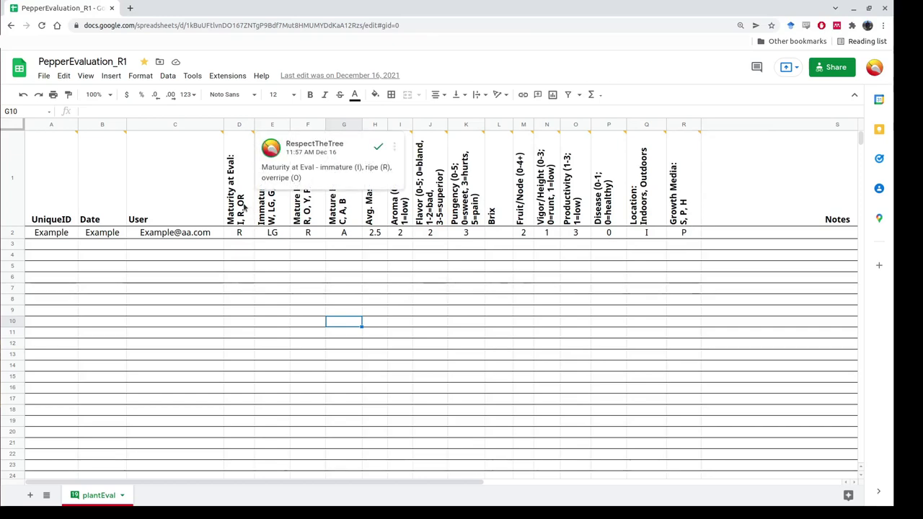
# Step: Review the header comments from Maturity at Eval through the fruit color columns, average mass and aroma
pyautogui.click(242, 311)
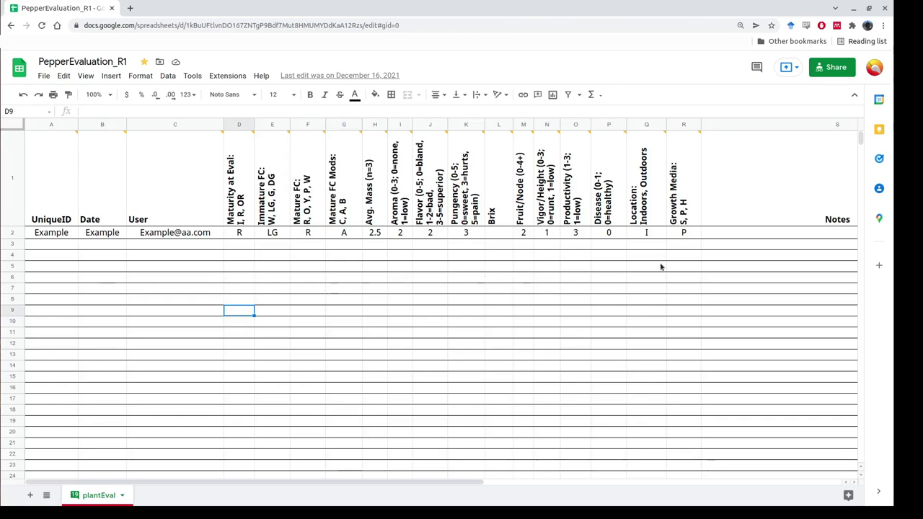
pyautogui.moveTo(246, 204)
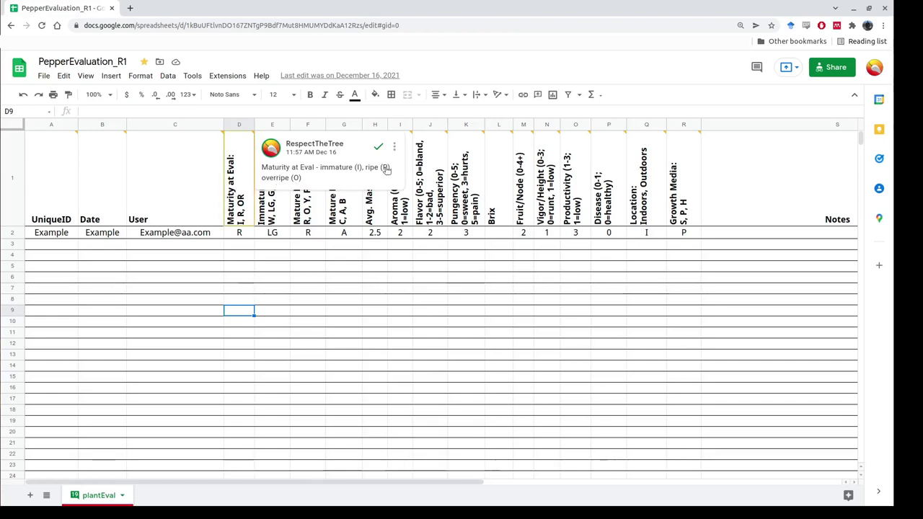
pyautogui.click(274, 268)
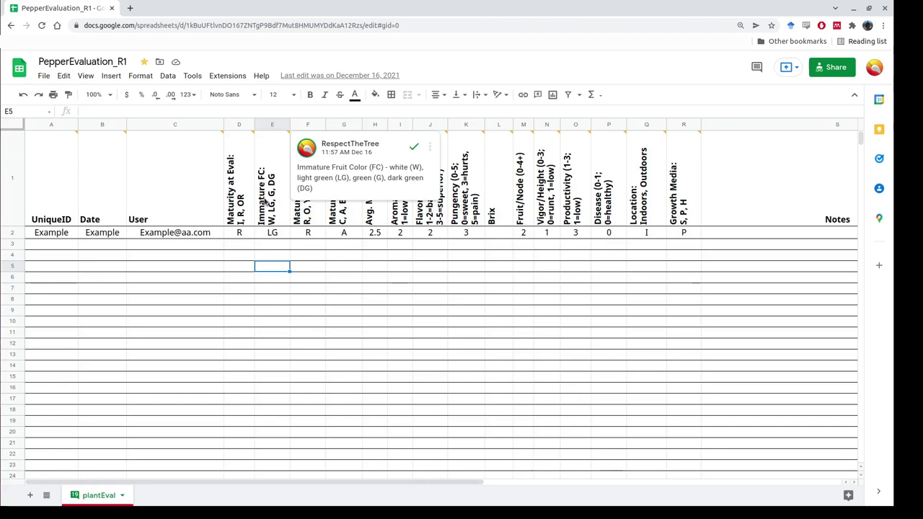
pyautogui.moveTo(317, 217)
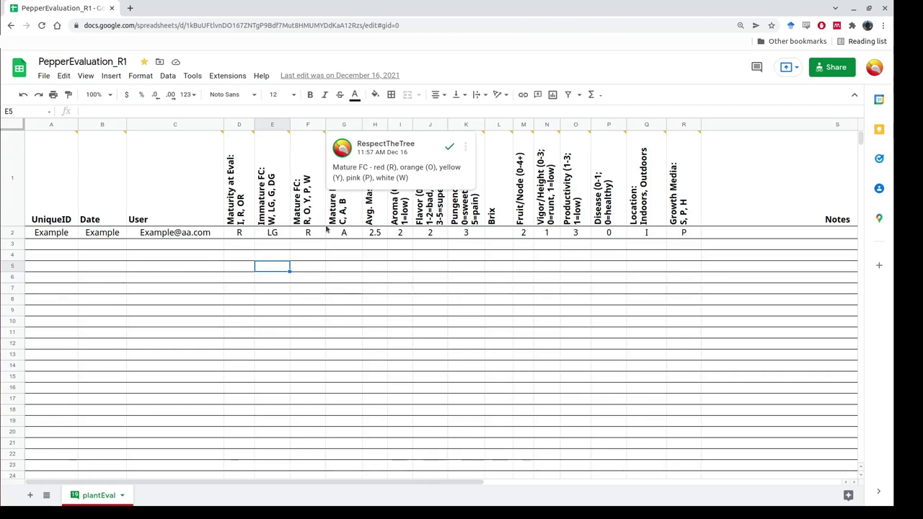
pyautogui.moveTo(357, 222)
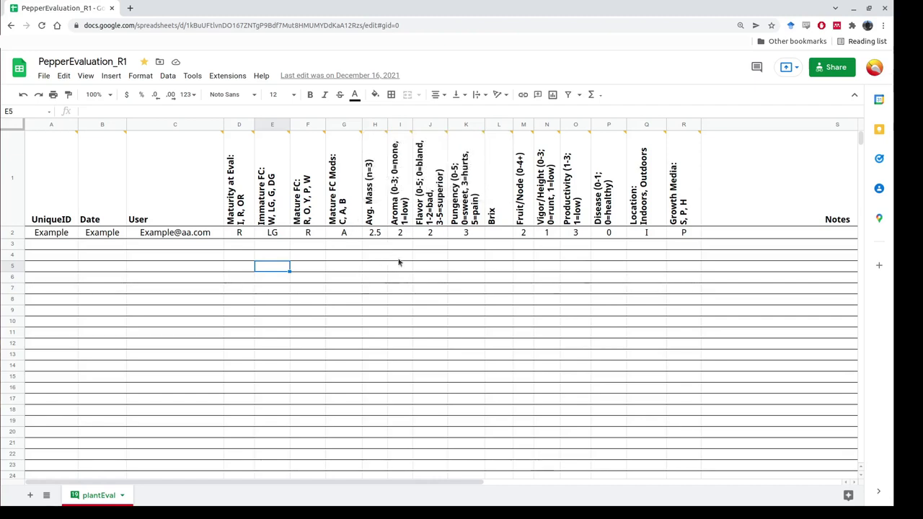
pyautogui.moveTo(384, 214)
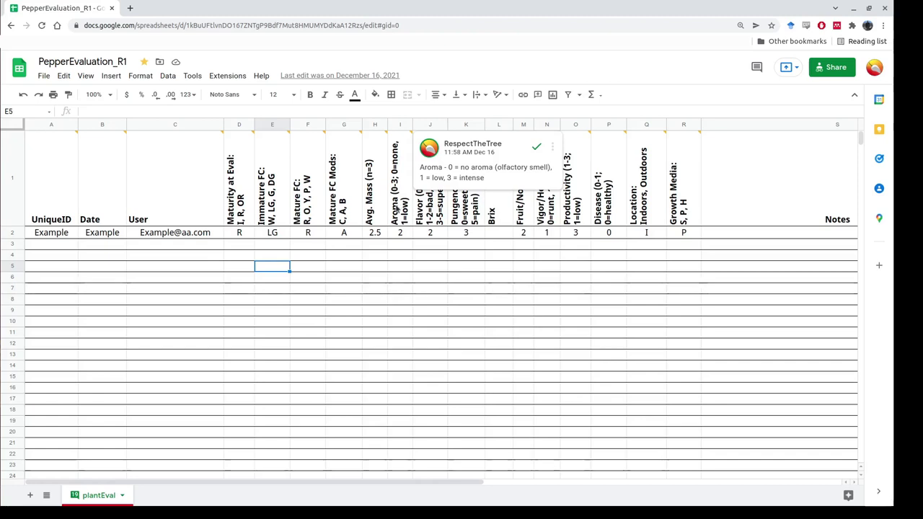
# Step: Expand the comment on the Flavor header and read the full 0-5 scoring scale
pyautogui.moveTo(431, 215)
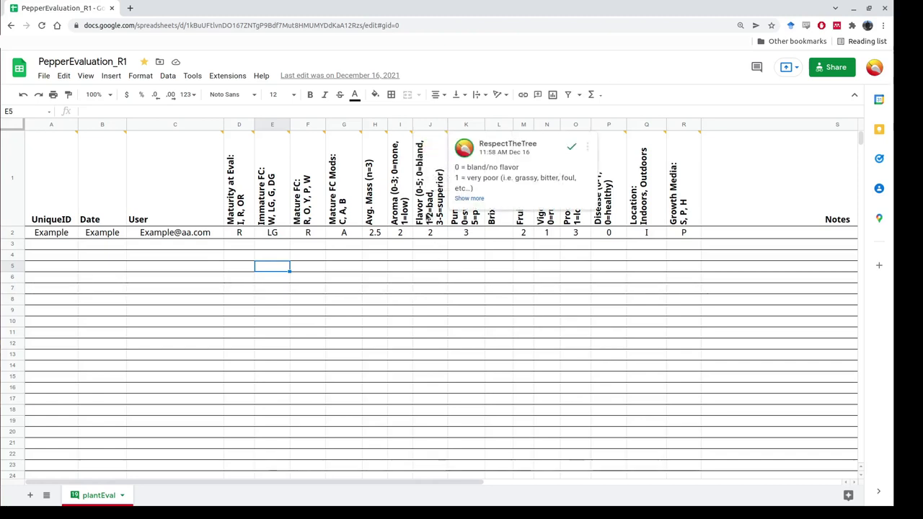
pyautogui.click(430, 209)
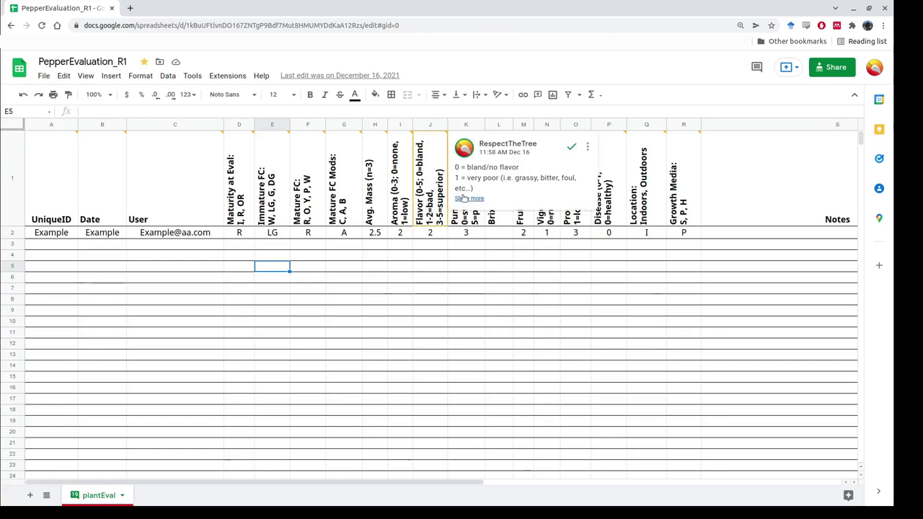
pyautogui.click(464, 199)
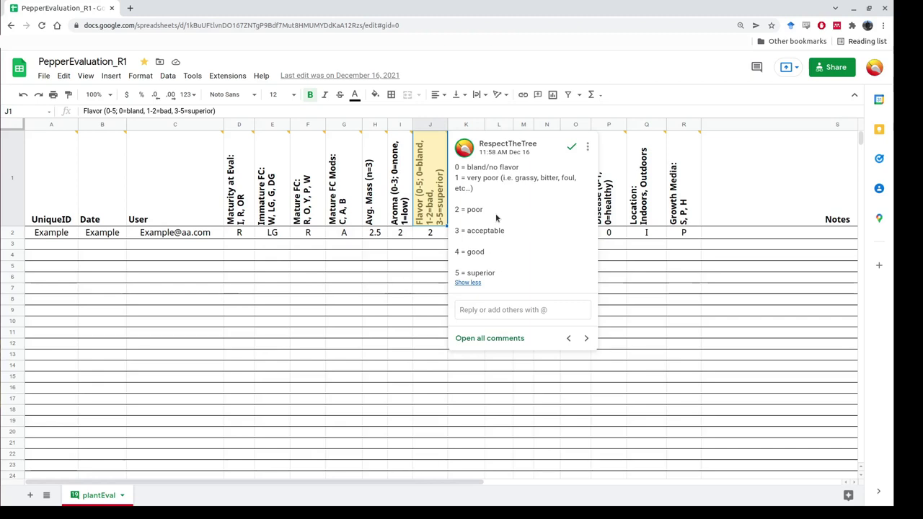
pyautogui.click(417, 284)
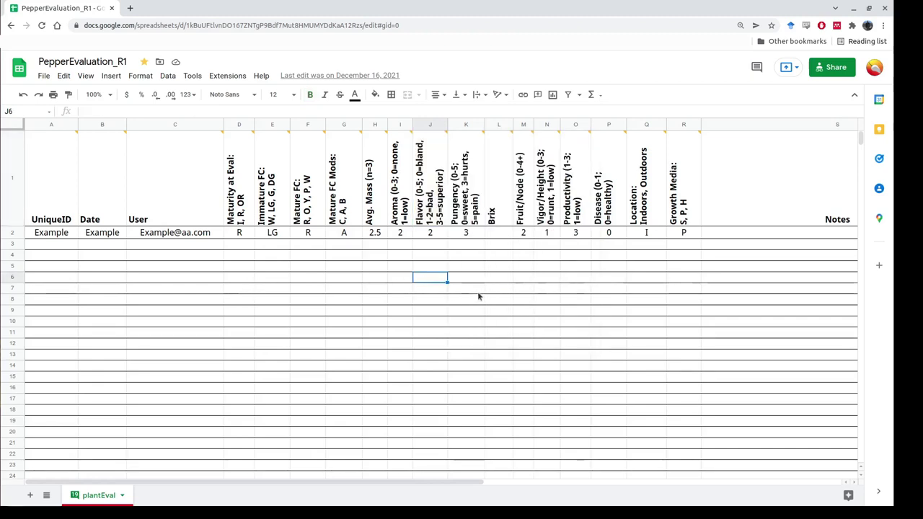
# Step: Expand the comment on the Pungency header and read its full heat rating scale
pyautogui.moveTo(474, 204)
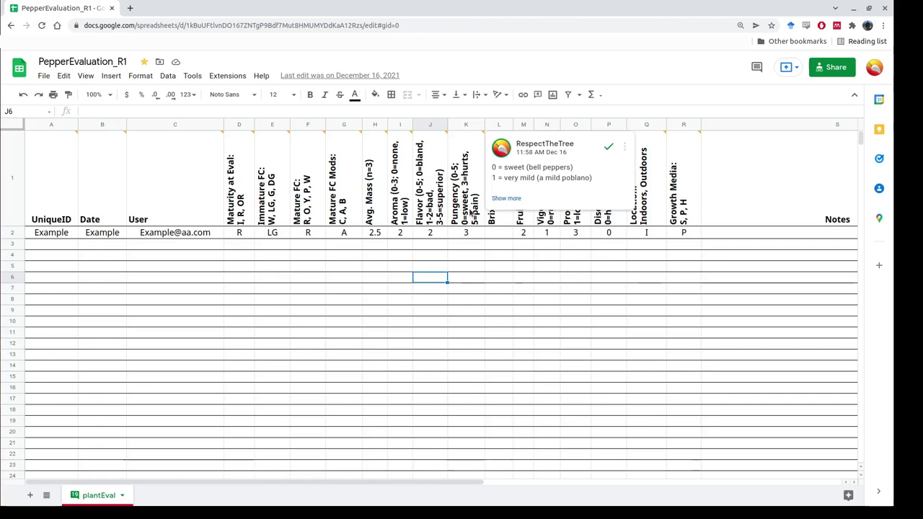
pyautogui.click(472, 214)
pyautogui.click(513, 199)
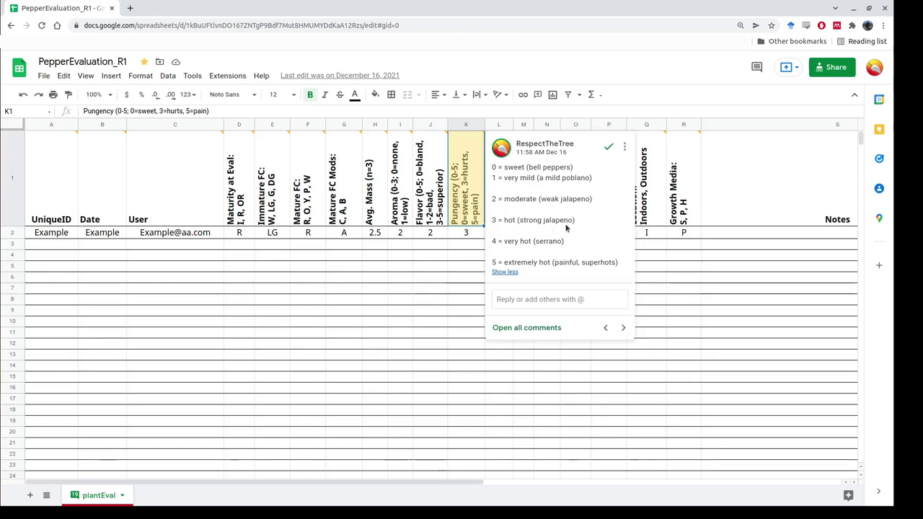
pyautogui.click(442, 266)
# Step: Review the header comments for the plant traits: Fruit/Node, Vigor/Height, Productivity and Disease
pyautogui.moveTo(501, 224)
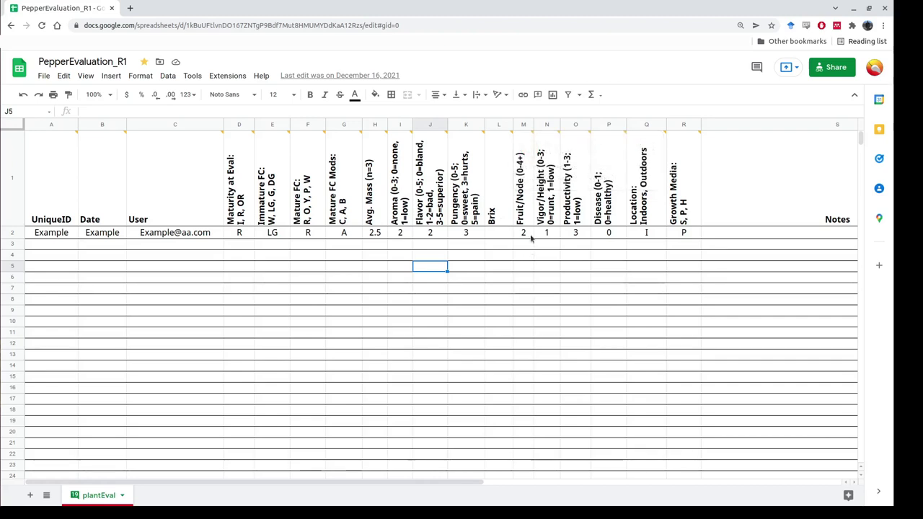
pyautogui.moveTo(526, 212)
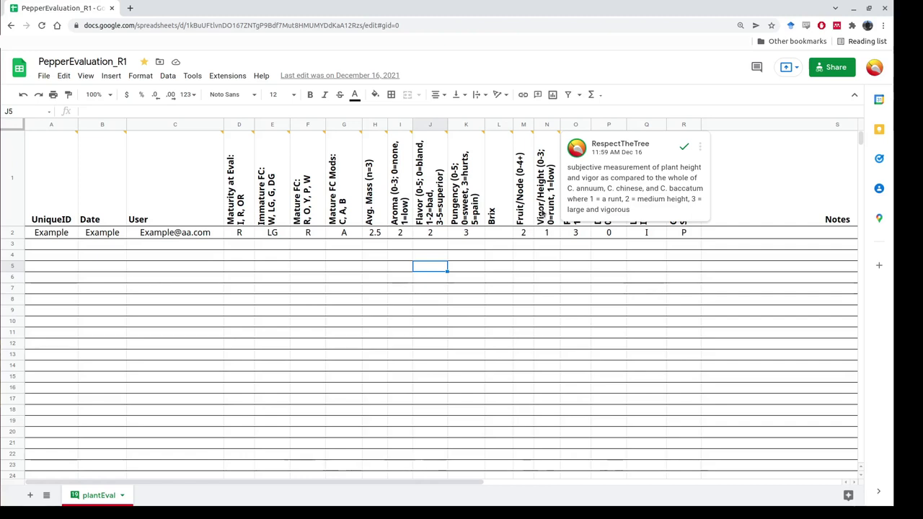
pyautogui.moveTo(583, 219)
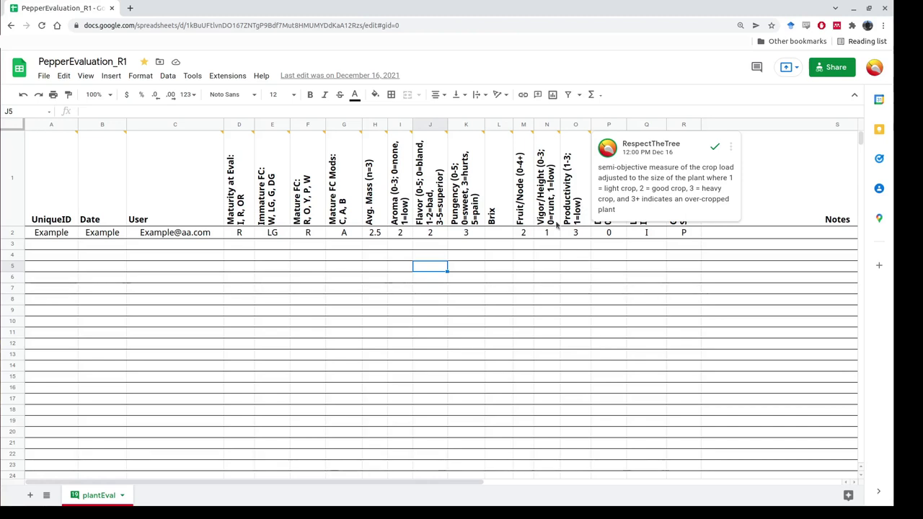
pyautogui.click(573, 245)
pyautogui.click(609, 247)
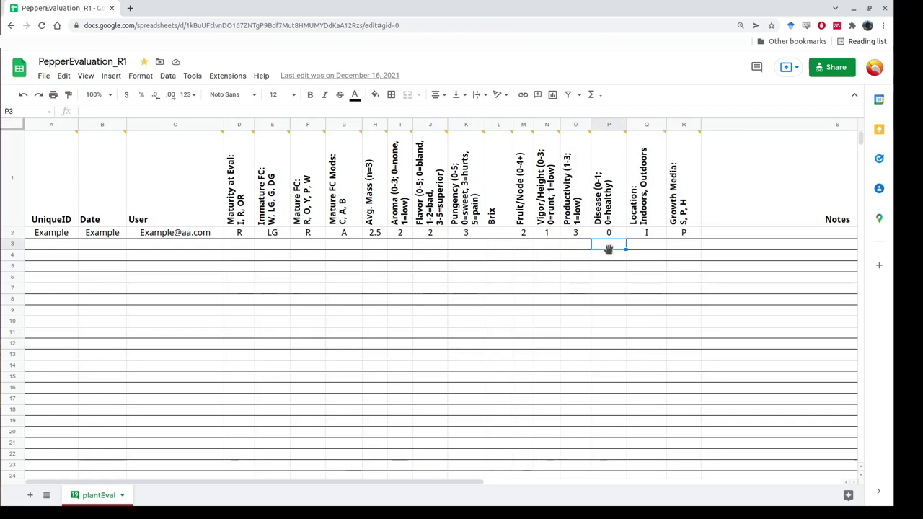
pyautogui.moveTo(613, 194)
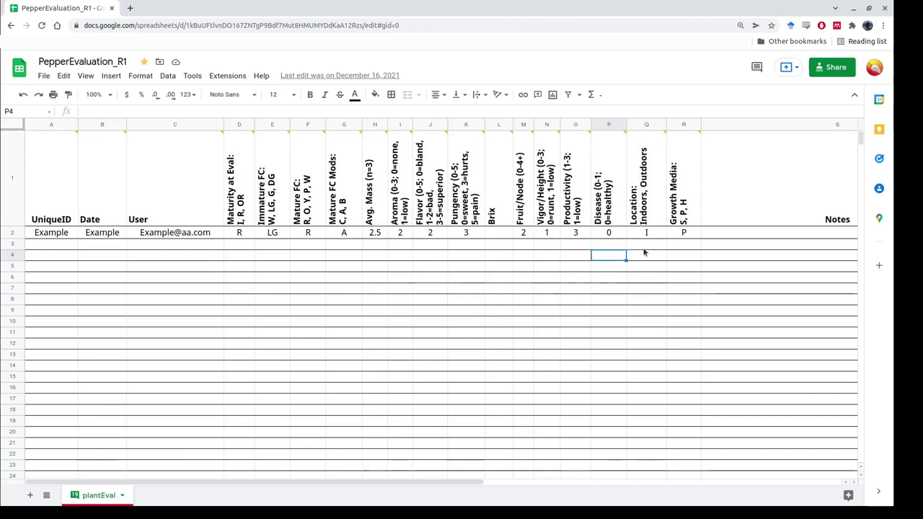
# Step: Review the comments on the Location and Growth Media headers for their allowed letter codes
pyautogui.click(647, 248)
pyautogui.moveTo(655, 223)
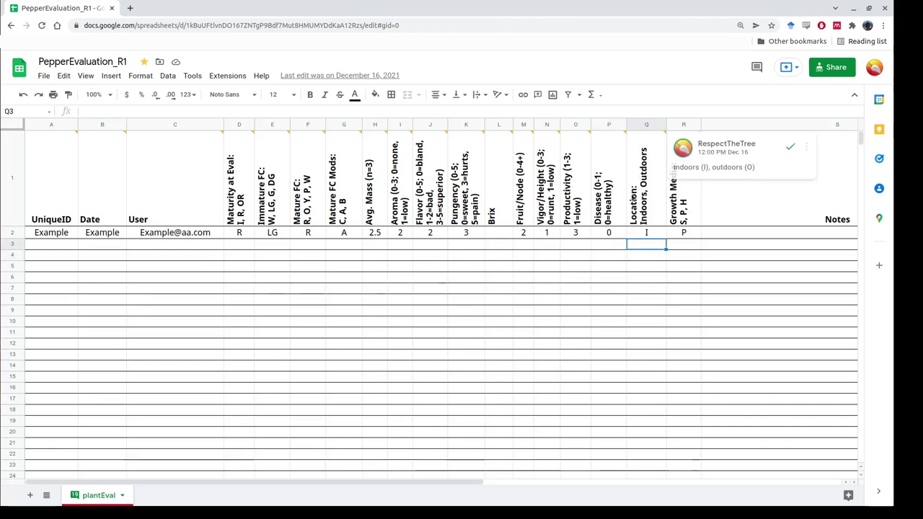
pyautogui.click(654, 208)
pyautogui.keyDown('shift'); pyautogui.click(682, 209); pyautogui.keyUp('shift')
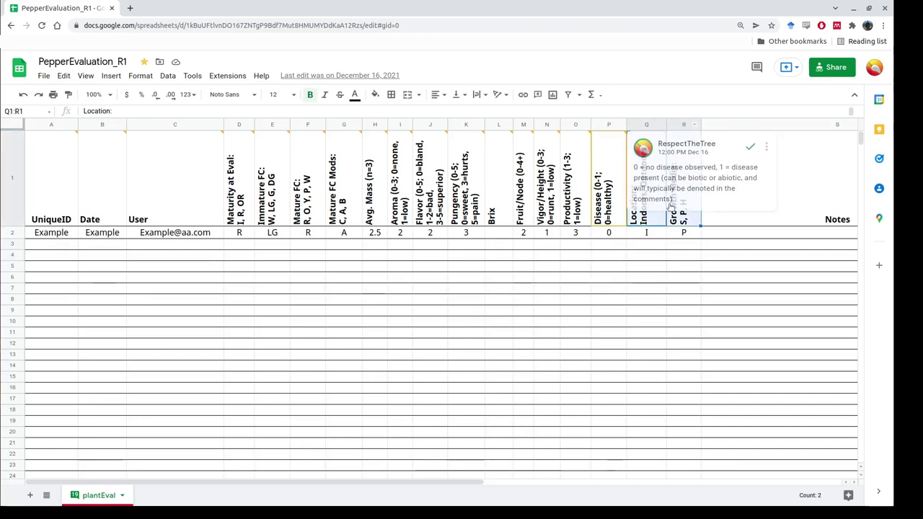
pyautogui.click(684, 245)
pyautogui.moveTo(643, 214)
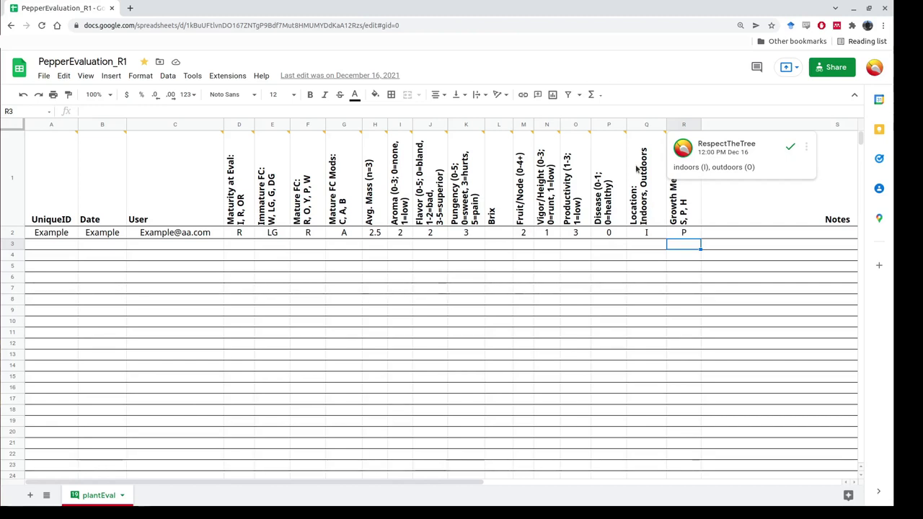
pyautogui.click(653, 254)
pyautogui.moveTo(683, 220)
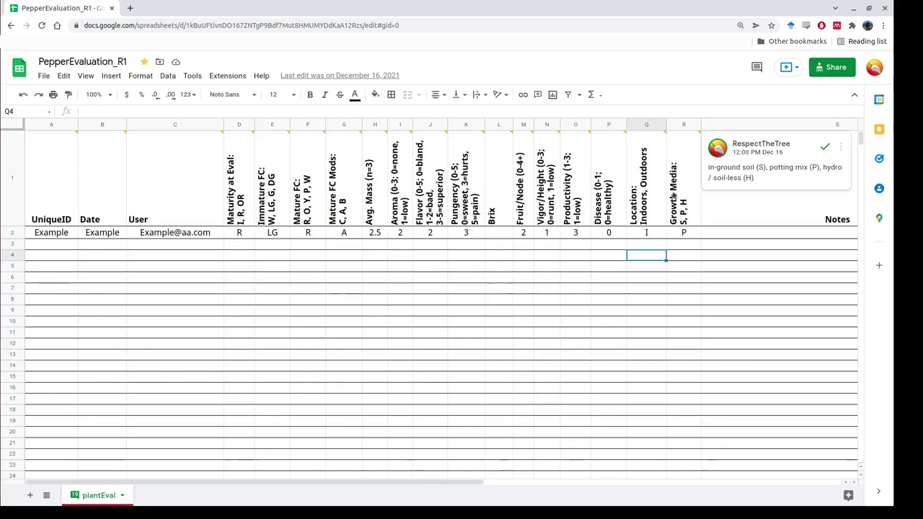
# Step: Read the comment on the Notes header describing what to record in that column
pyautogui.click(735, 232)
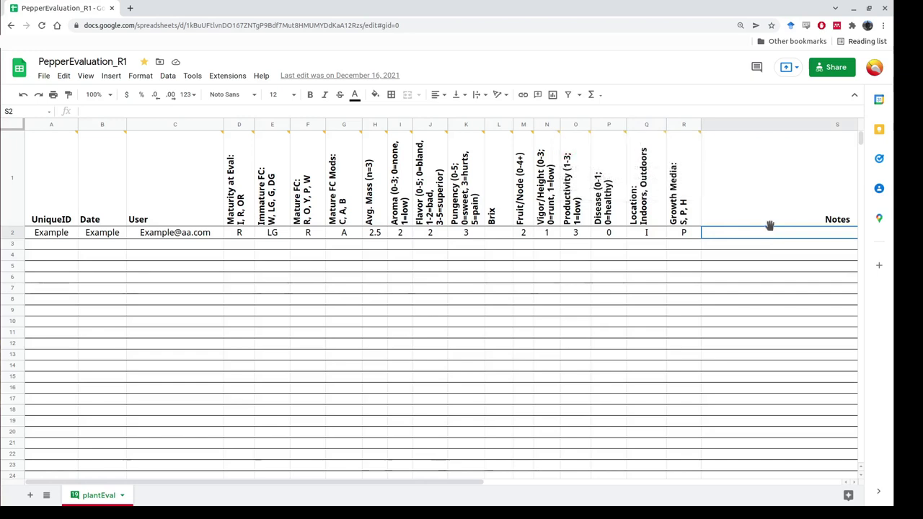
pyautogui.moveTo(766, 184)
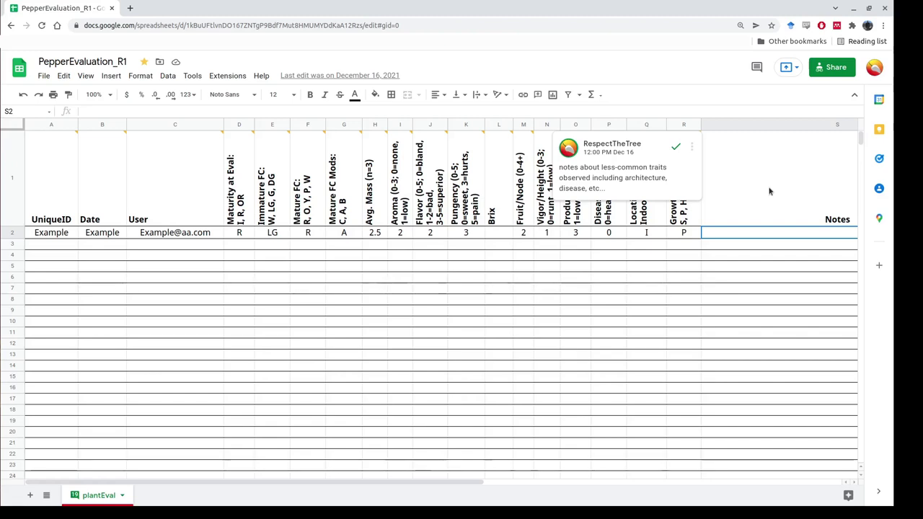
pyautogui.click(770, 191)
pyautogui.click(575, 331)
pyautogui.click(499, 267)
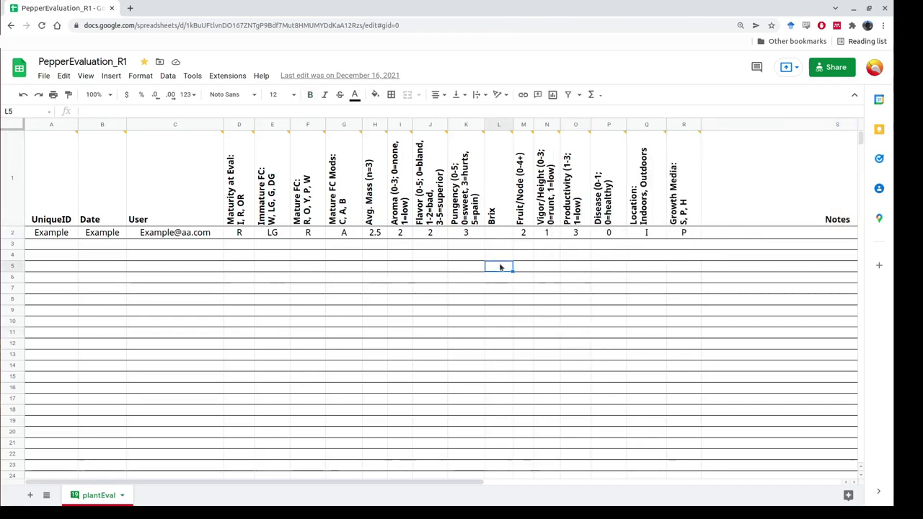
# Step: Copy the spreadsheet as PepperEvaluation_F1 in the Open Pepper Breeding folder, including comments and sharing it with the same people
pyautogui.click(44, 76)
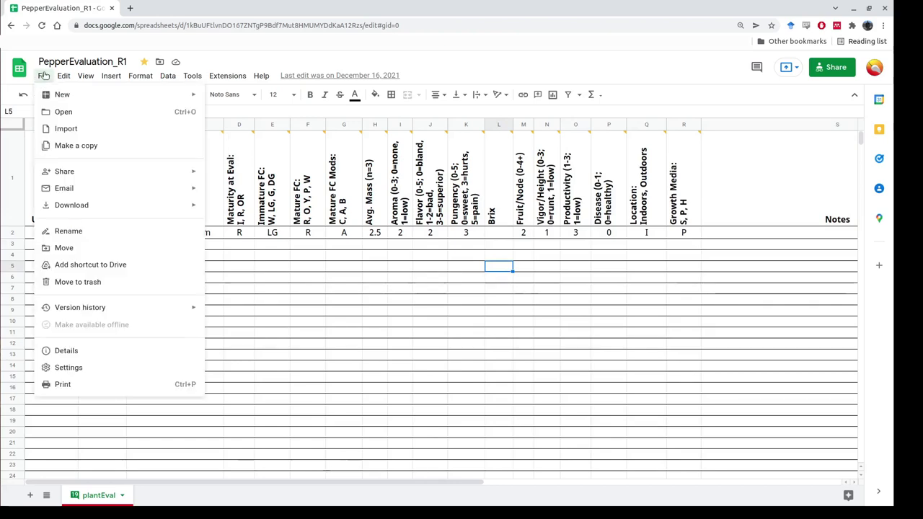
pyautogui.click(65, 146)
pyautogui.click(393, 237)
pyautogui.moveTo(396, 232); pyautogui.dragTo(336, 234)
pyautogui.press('BackSpace')
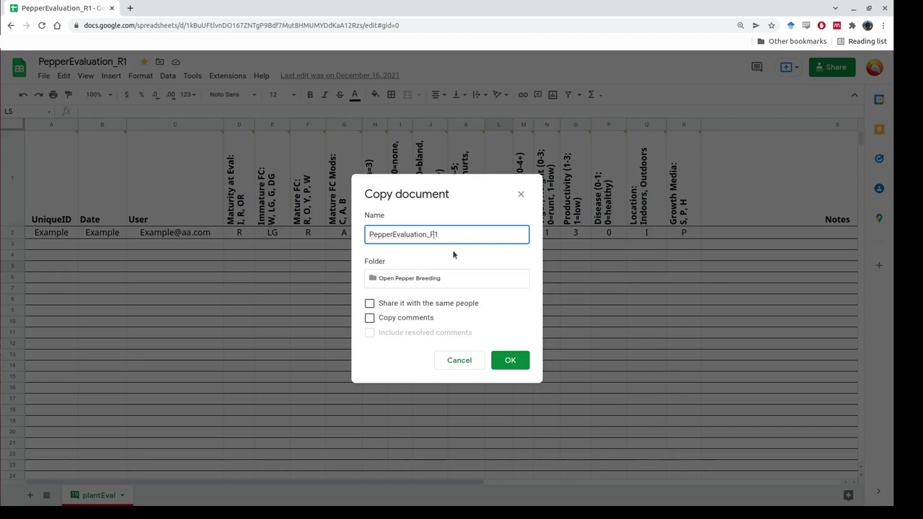
pyautogui.click(389, 319)
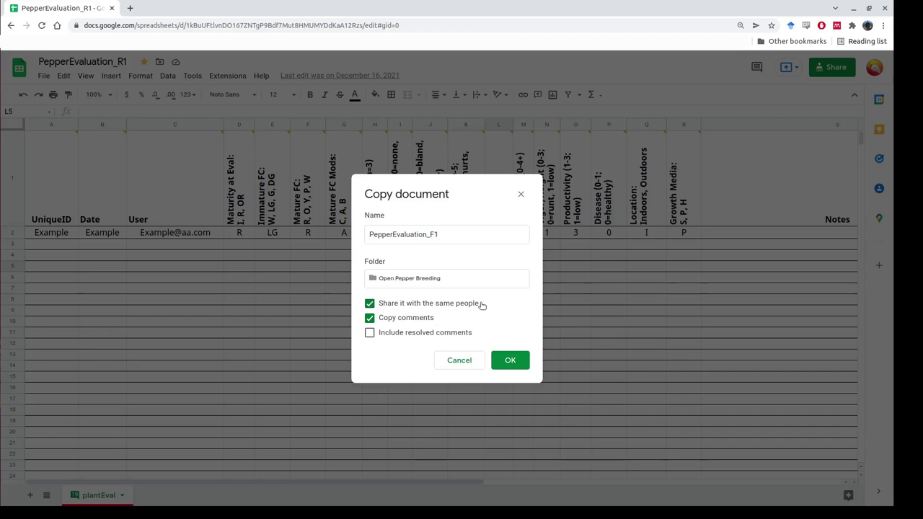
pyautogui.click(516, 367)
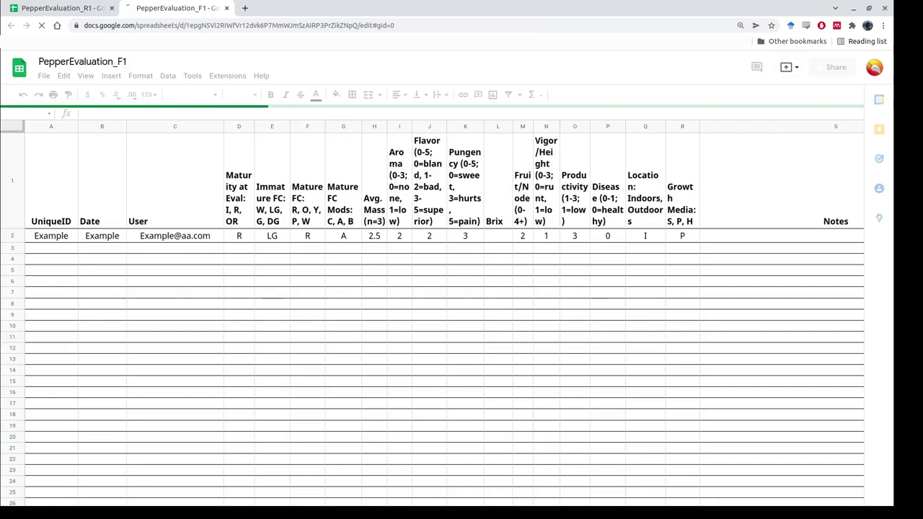
# Step: Clear the example data from row 2 of the PepperEvaluation_F1 copy
pyautogui.click(13, 232)
pyautogui.rightClick(13, 233)
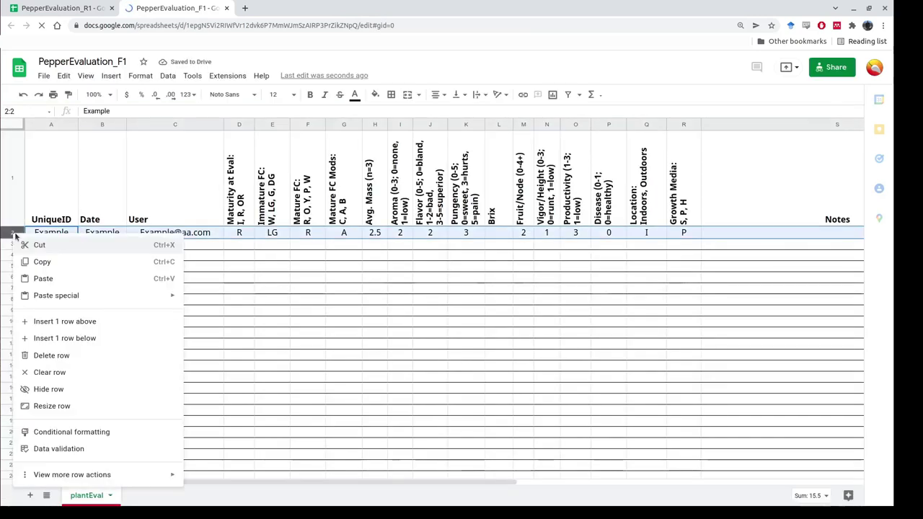
pyautogui.click(66, 375)
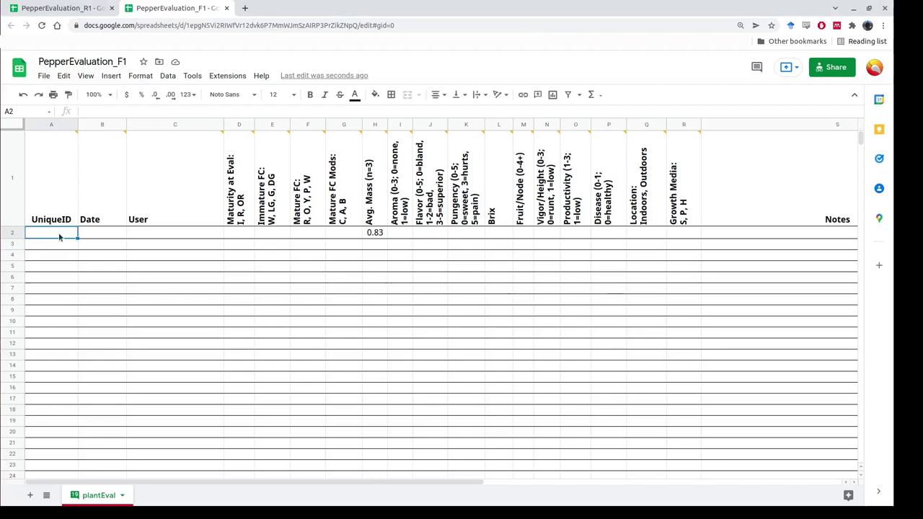
# Step: Enter PA005.01 as the UniqueID and 12/7/2022 as the Date in row 2
pyautogui.write('P')
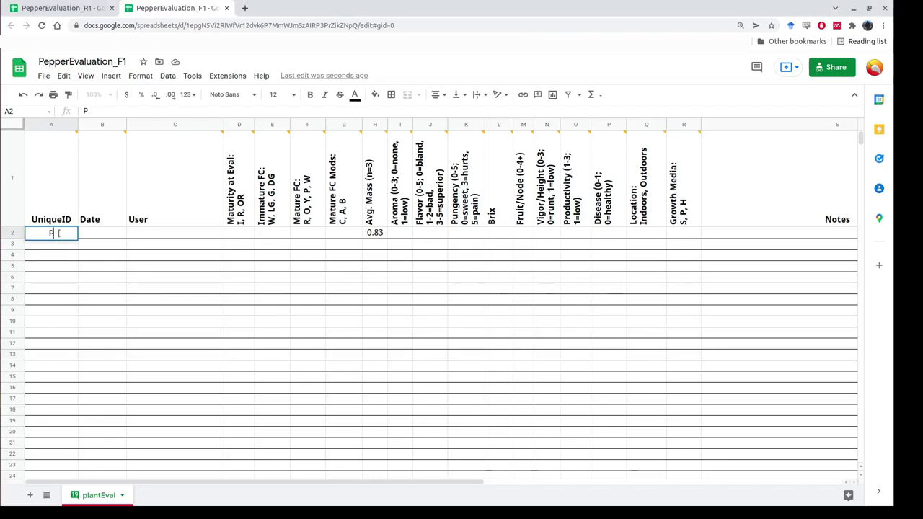
pyautogui.write('A005.01')
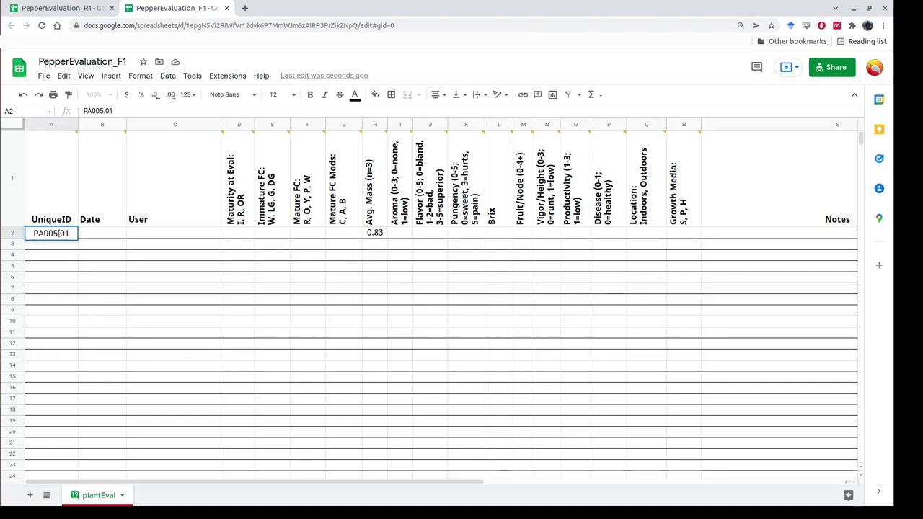
pyautogui.press('Tab')
pyautogui.write('12/')
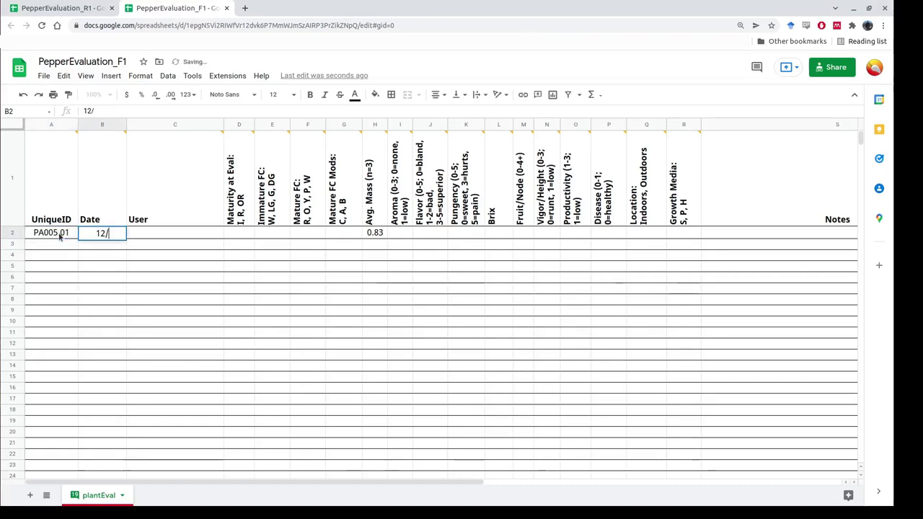
pyautogui.write('7/2022')
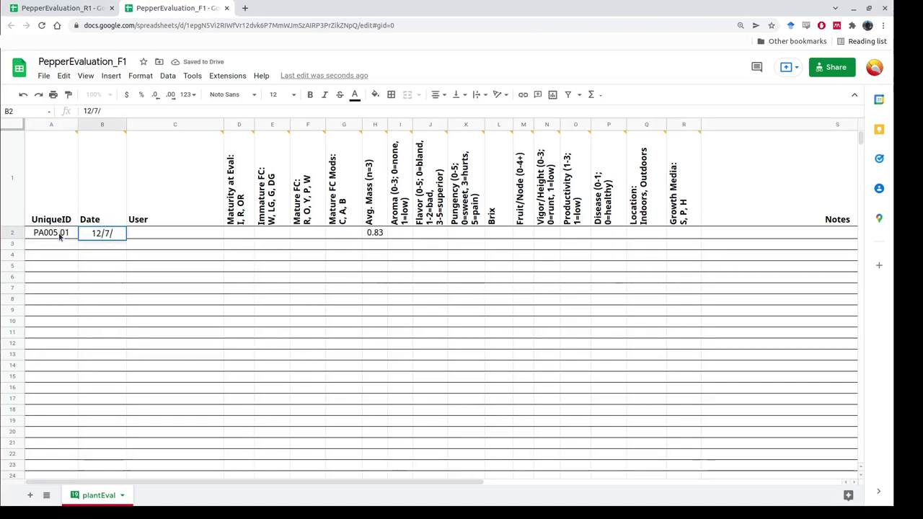
# Step: Enter the evaluator's username in the User column of row 2 and set Maturity at Eval to R
pyautogui.press('Tab')
pyautogui.write('Re')
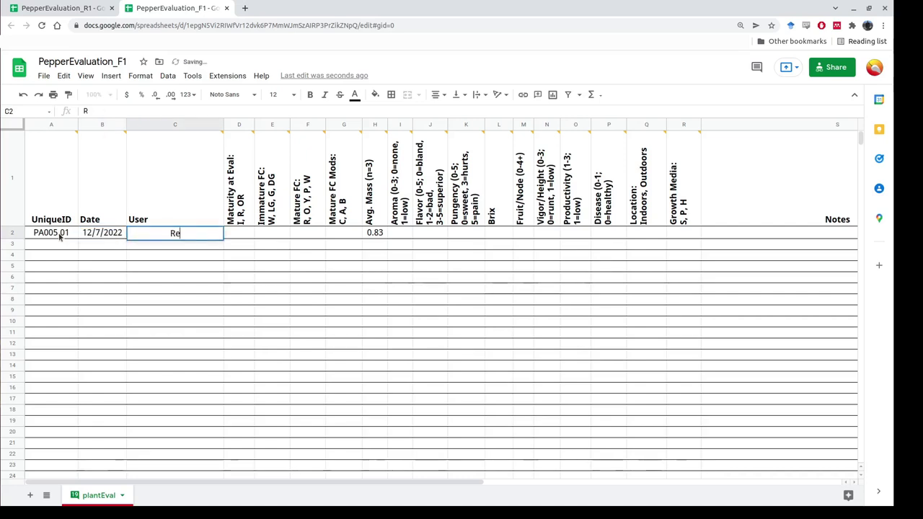
pyautogui.write('spectTheTree')
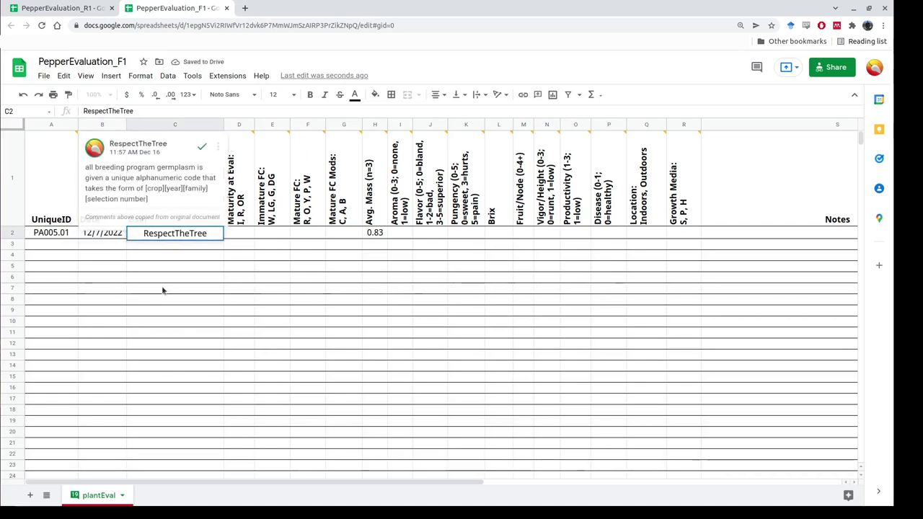
pyautogui.press('Return')
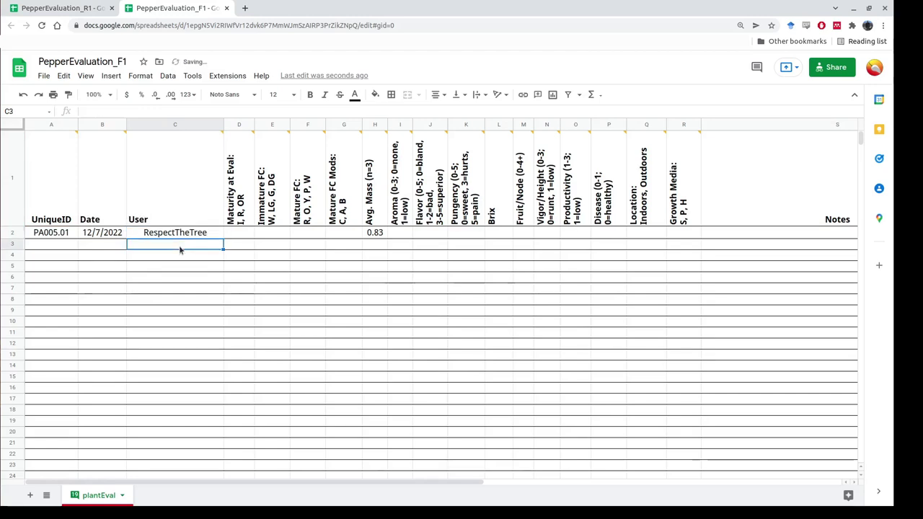
pyautogui.click(245, 231)
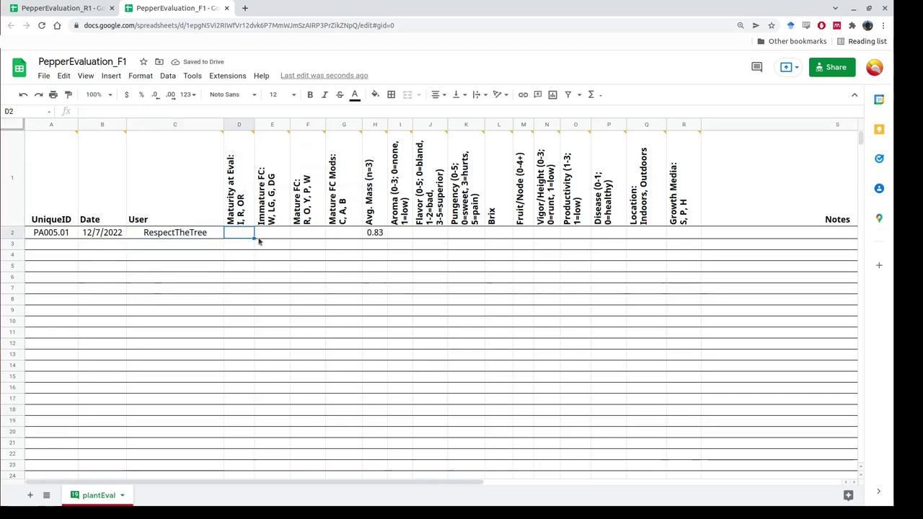
pyautogui.moveTo(240, 223)
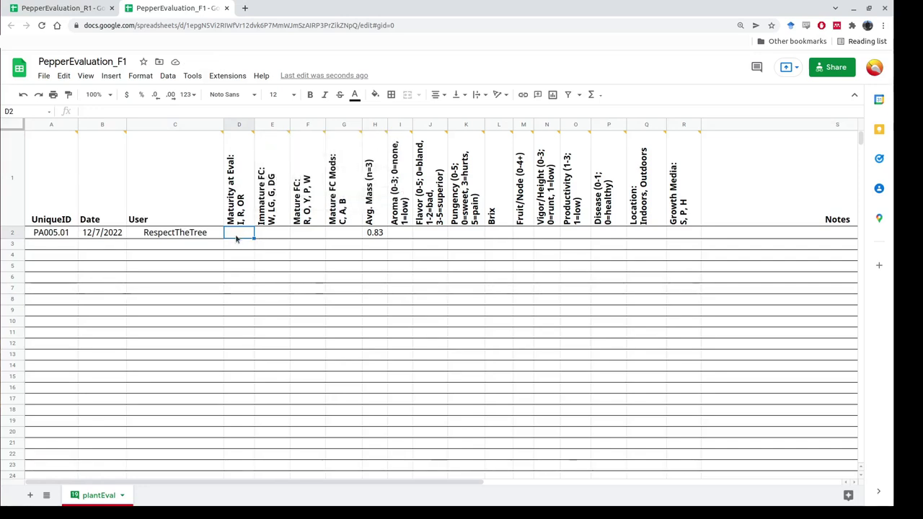
pyautogui.write('R')
# Step: Record the fruit colors for plant PA005.01, with LG as Immature FC and R as Mature FC
pyautogui.click(281, 235)
pyautogui.moveTo(272, 206)
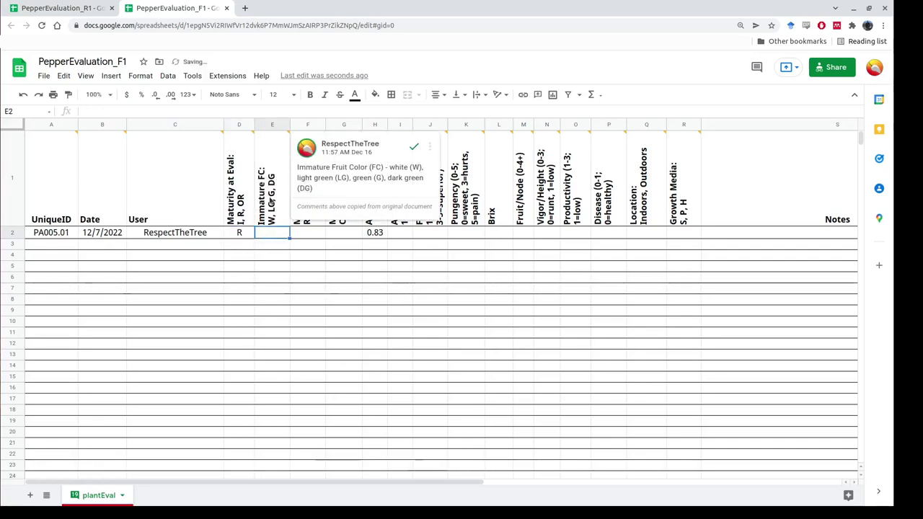
pyautogui.write('LG')
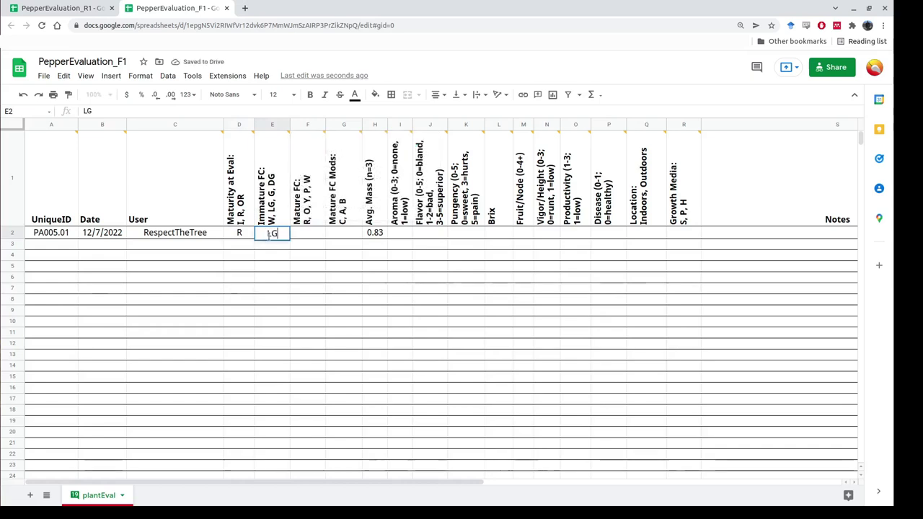
pyautogui.click(299, 235)
pyautogui.write('R')
pyautogui.click(325, 280)
pyautogui.press('Right')
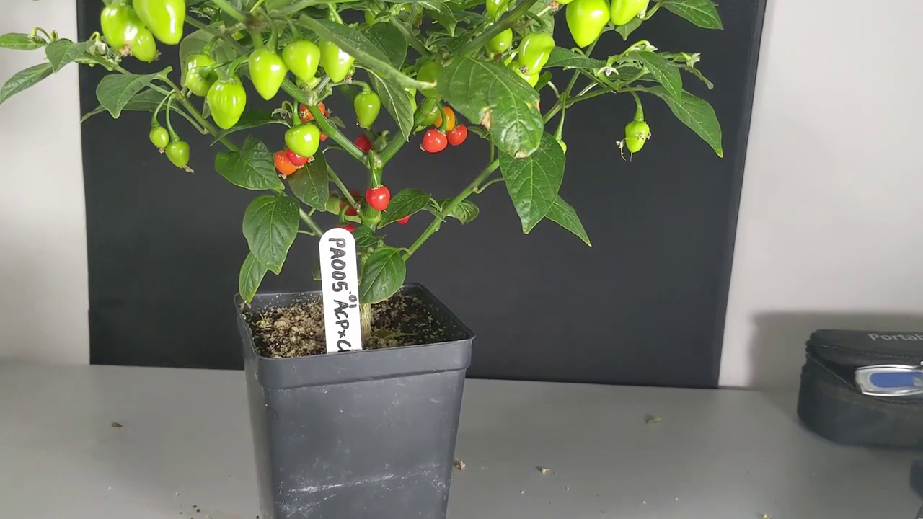